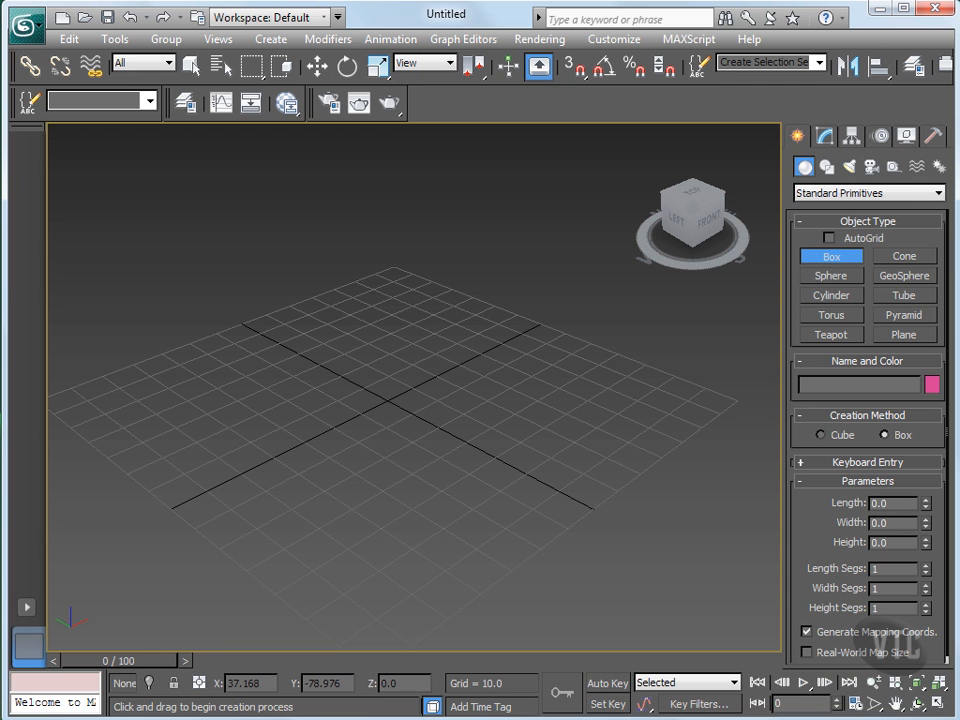
Create a box about 86 units long, 91 wide and 44 high, centred near the grid origin.
{"action": "left_click_drag", "start_coordinate": [206, 418], "coordinate": [668, 418]}
{"action": "left_click", "coordinate": [594, 253]}
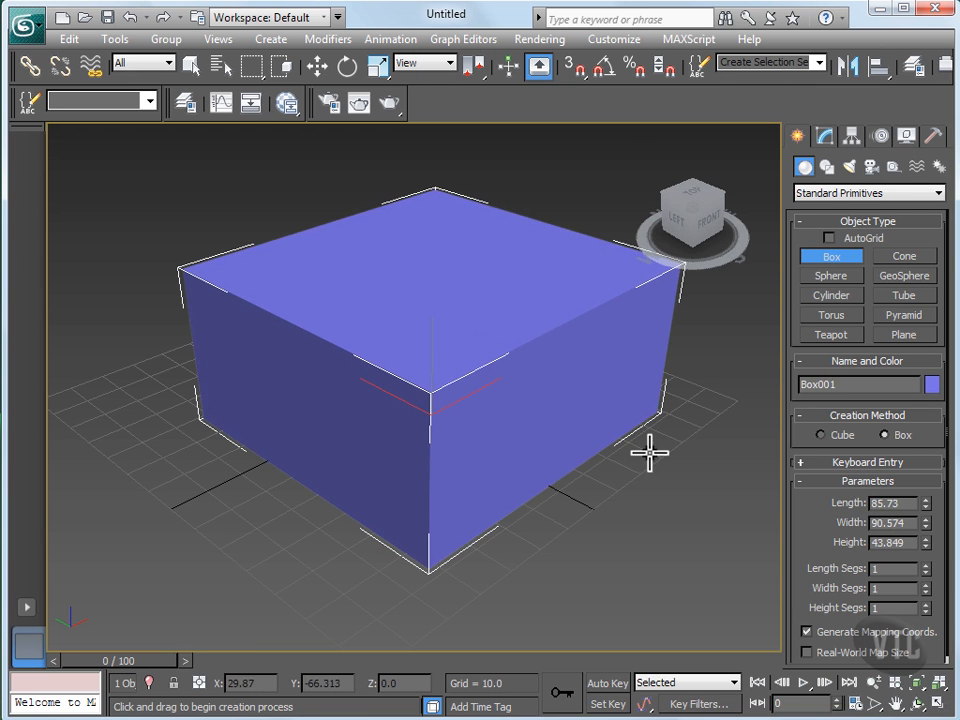
{"action": "right_click", "coordinate": [533, 418]}
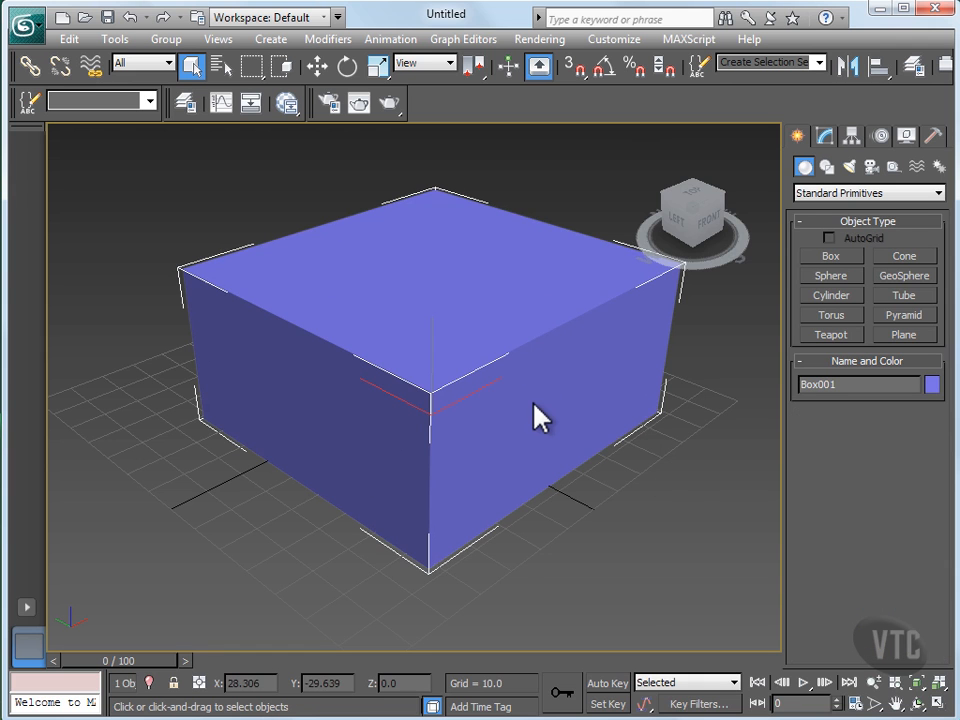
Convert the box to an Editable Poly.
{"action": "right_click", "coordinate": [534, 405]}
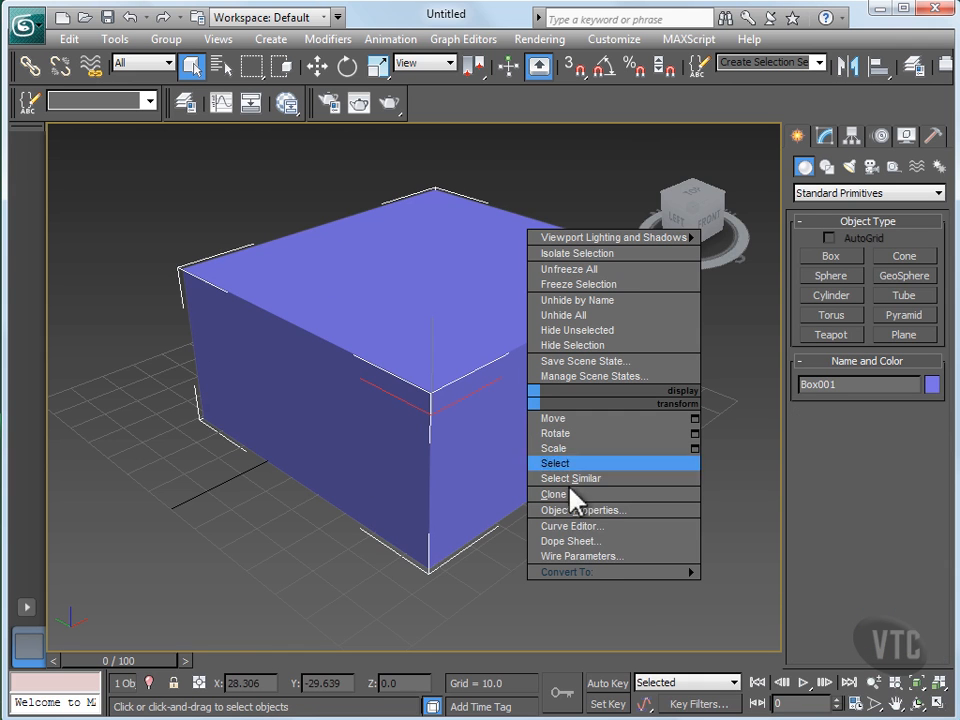
{"action": "mouse_move", "coordinate": [583, 575]}
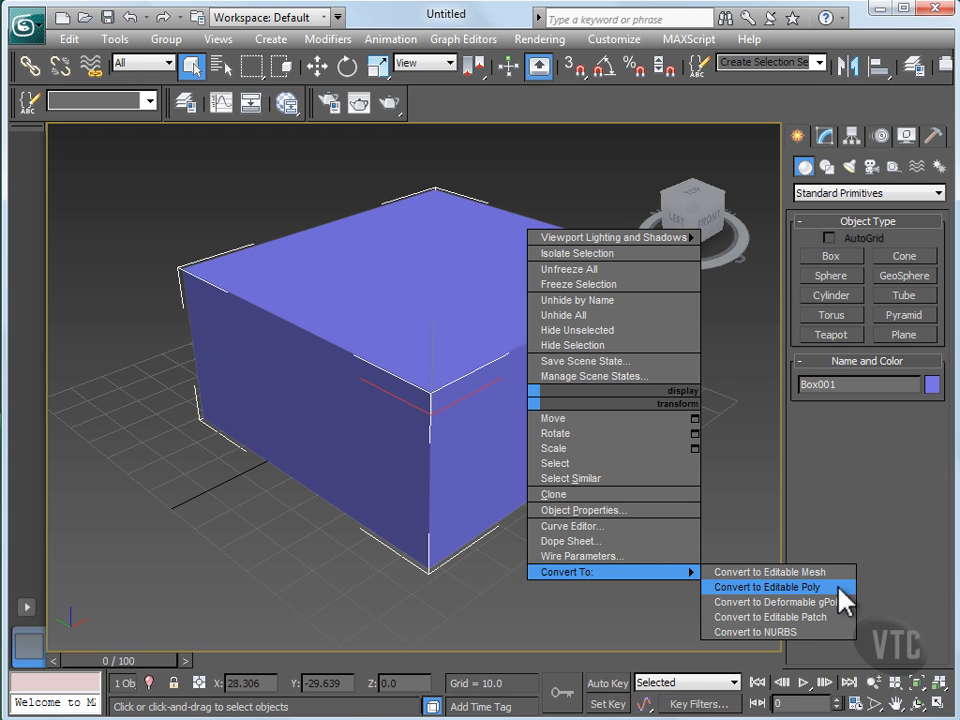
{"action": "left_click", "coordinate": [820, 588]}
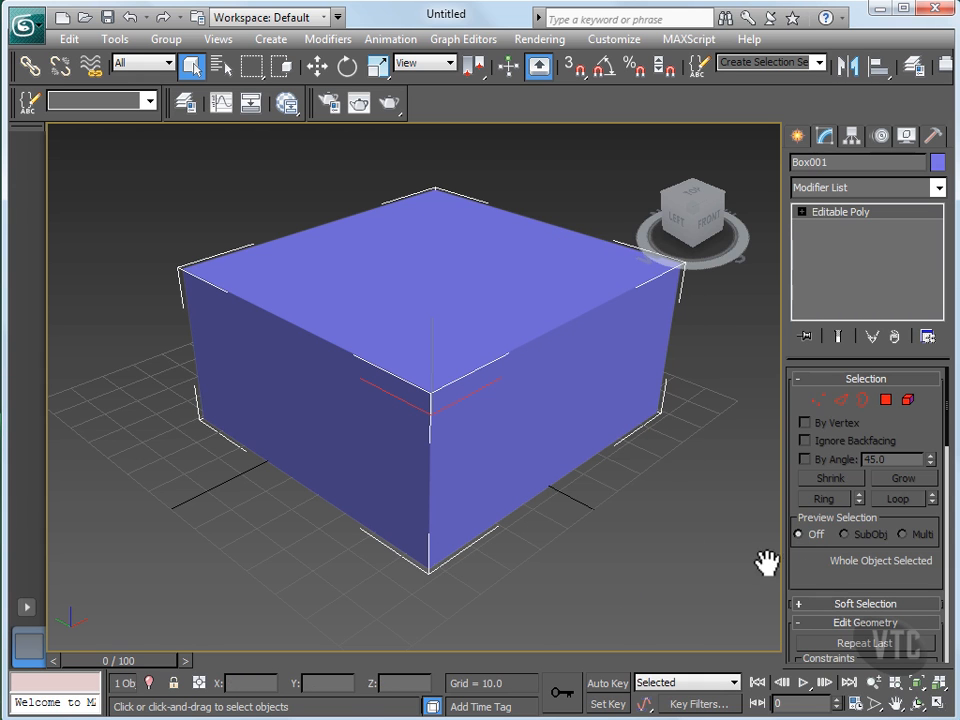
Select the box's nearest top corner vertex, and select both top vertices of its left face together.
{"action": "left_click", "coordinate": [648, 522]}
{"action": "scroll", "coordinate": [646, 513], "scroll_direction": "up", "scroll_amount": 8}
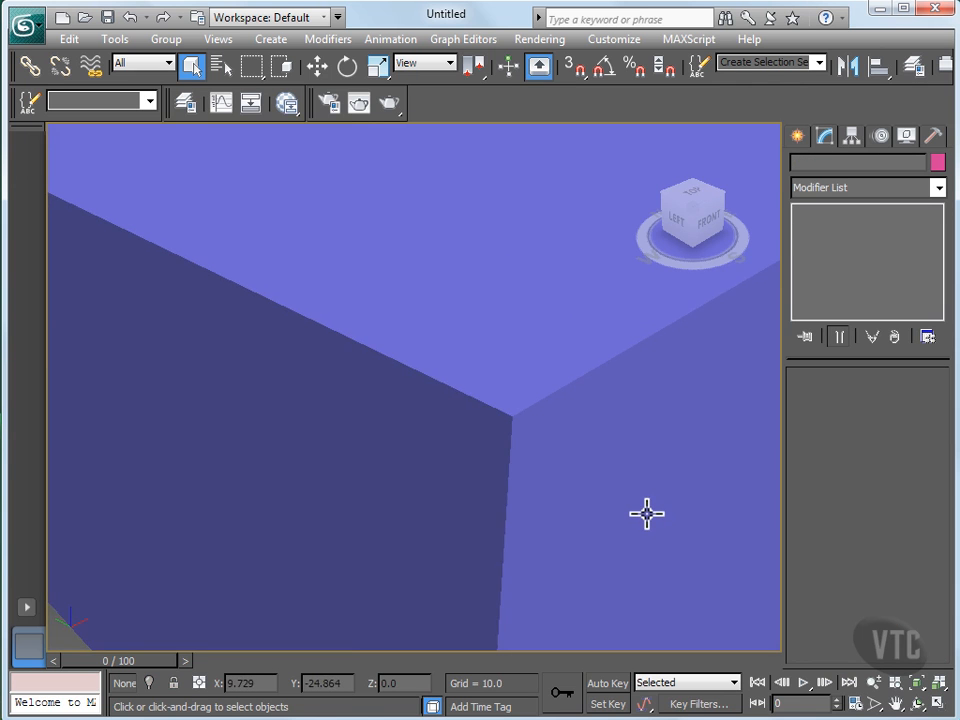
{"action": "scroll", "coordinate": [646, 513], "scroll_direction": "down", "scroll_amount": 5}
{"action": "left_click", "coordinate": [462, 381]}
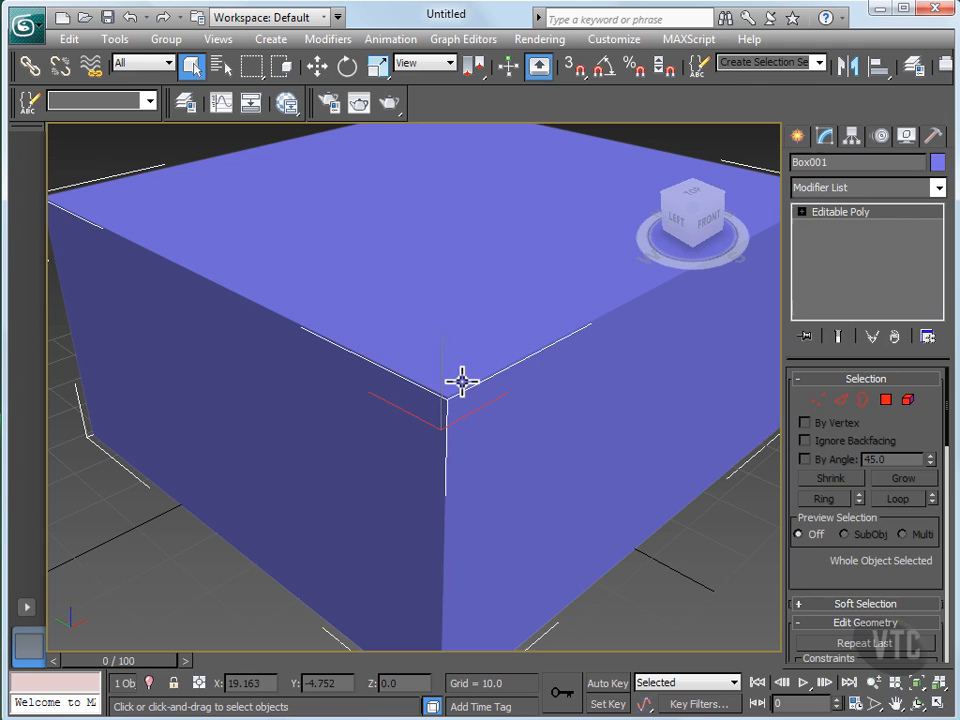
{"action": "left_click", "coordinate": [801, 212]}
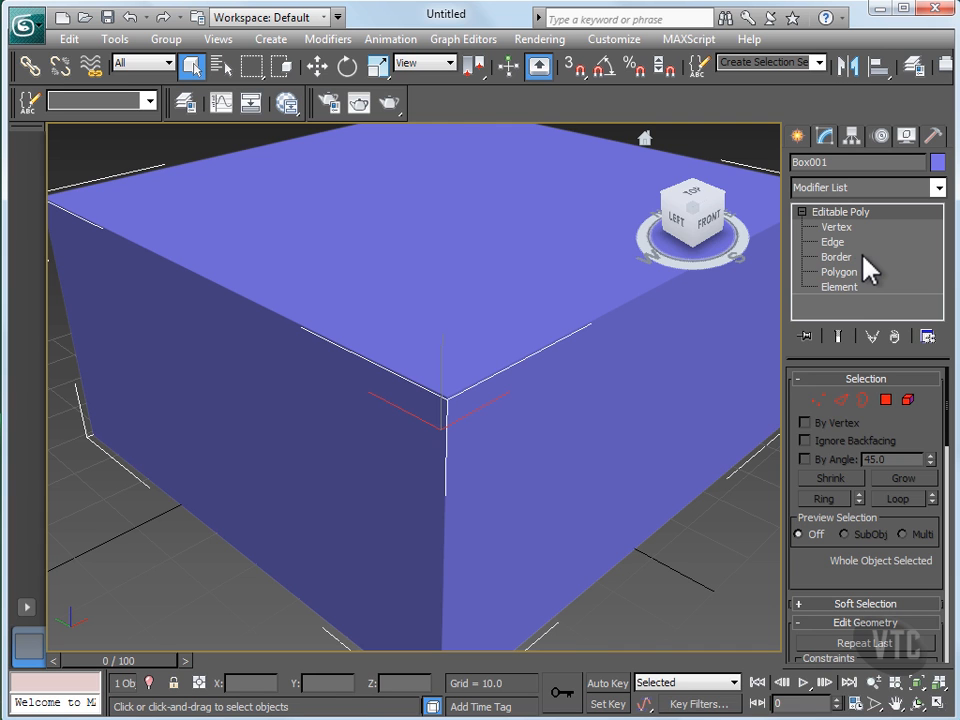
{"action": "left_click", "coordinate": [847, 230]}
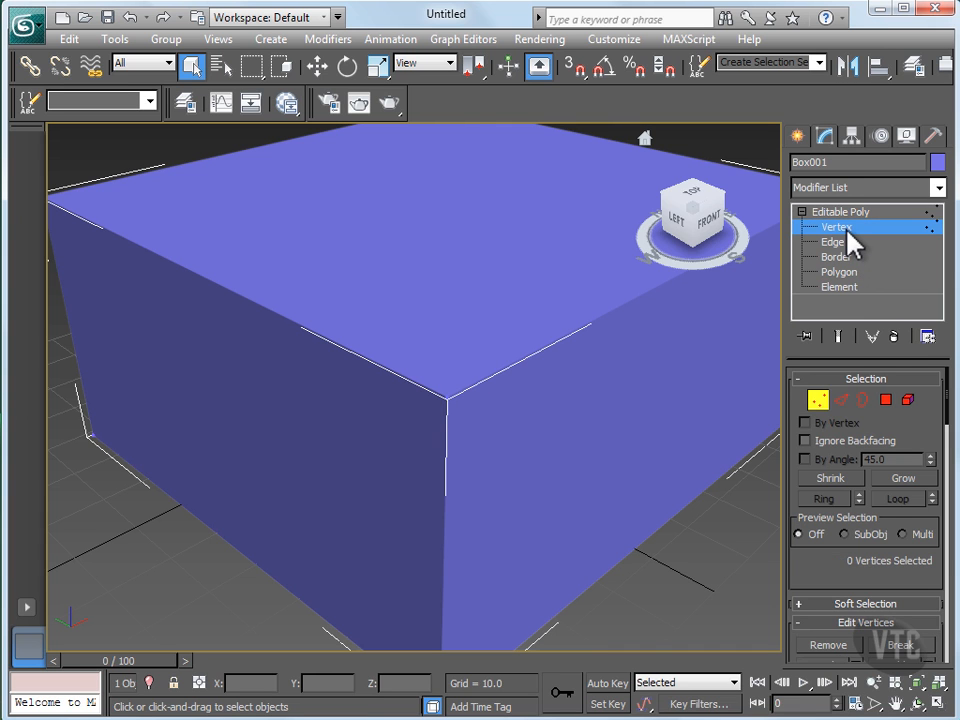
{"action": "left_click_drag", "start_coordinate": [392, 358], "coordinate": [460, 423]}
{"action": "scroll", "coordinate": [476, 445], "scroll_direction": "up", "scroll_amount": 3}
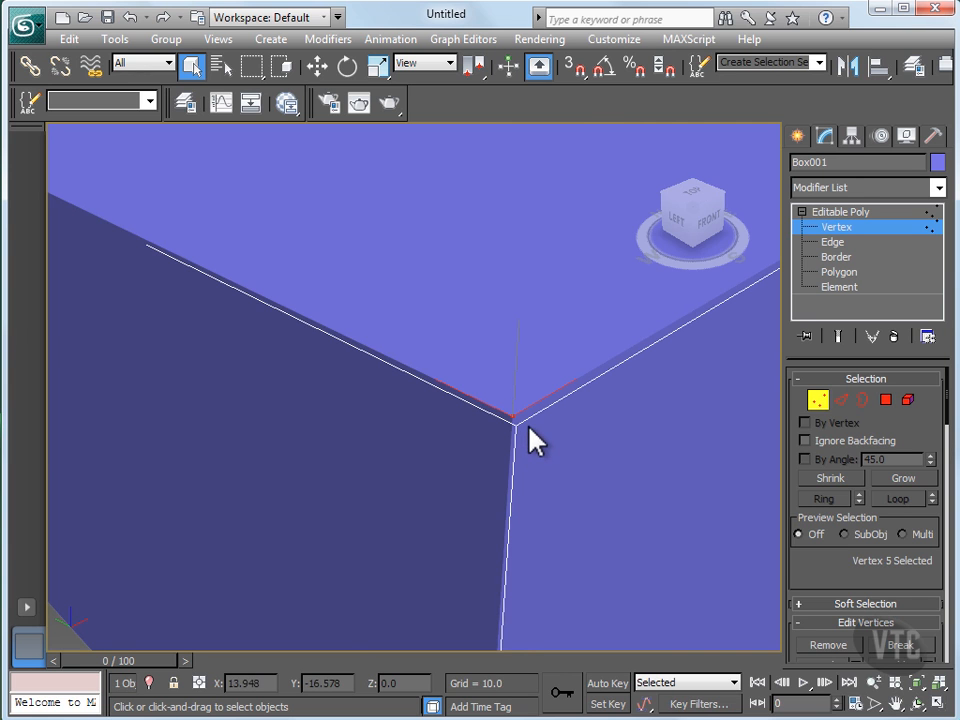
{"action": "scroll", "coordinate": [541, 441], "scroll_direction": "down", "scroll_amount": 3}
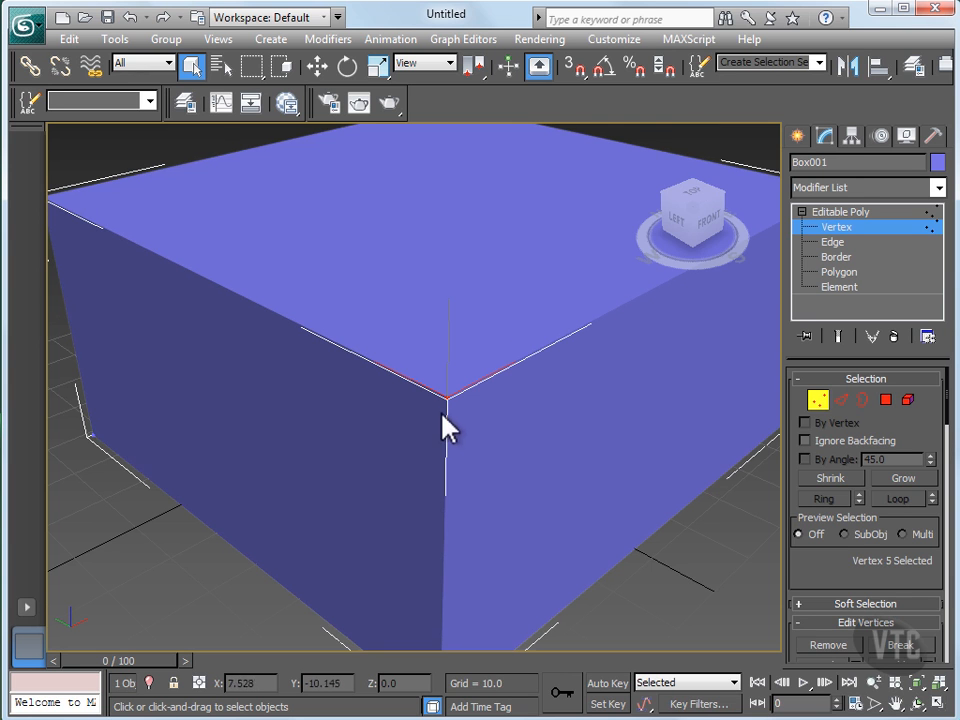
{"action": "middle_click_drag", "start_coordinate": [232, 352], "coordinate": [285, 375]}
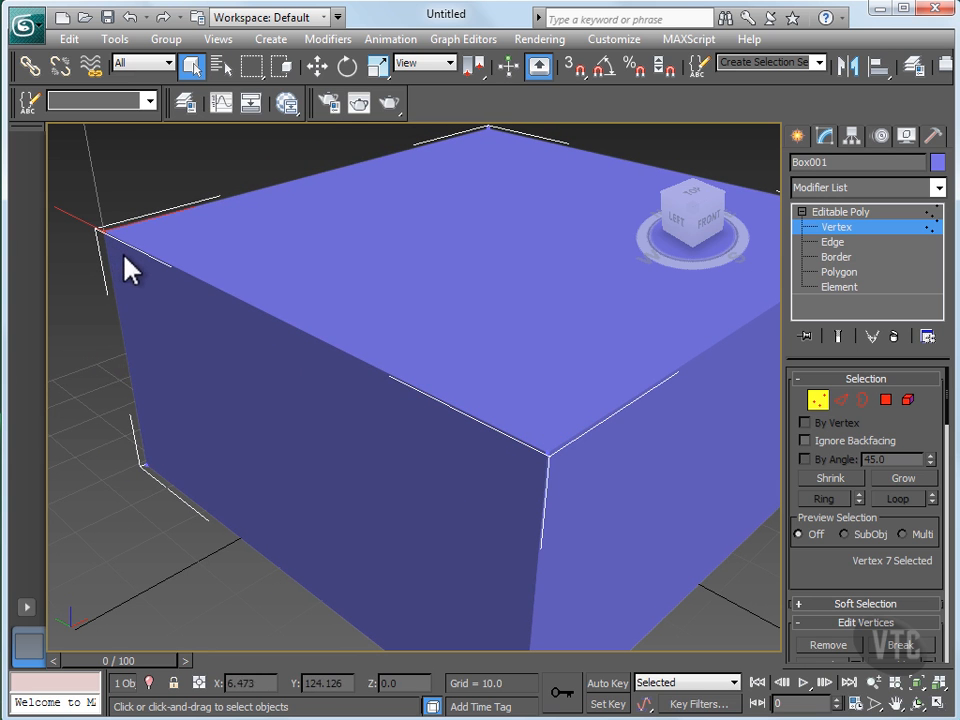
{"action": "left_click", "coordinate": [548, 455], "text": "ctrl"}
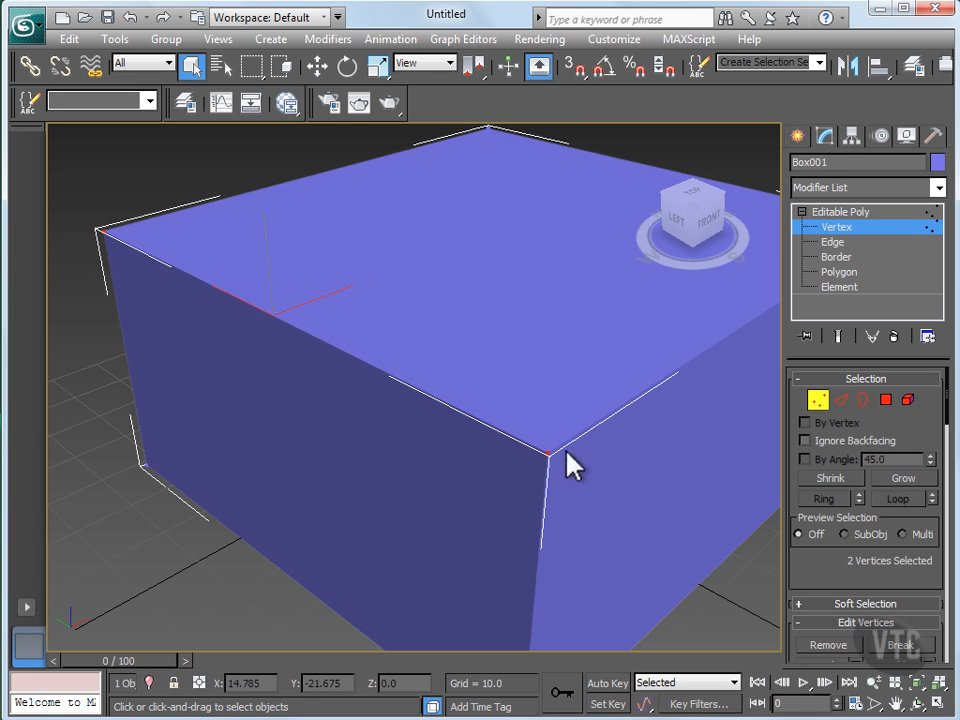
Select individual edges of the left face, including its top and bottom edges, and the three edges meeting at its back top corner.
{"action": "left_click", "coordinate": [848, 243]}
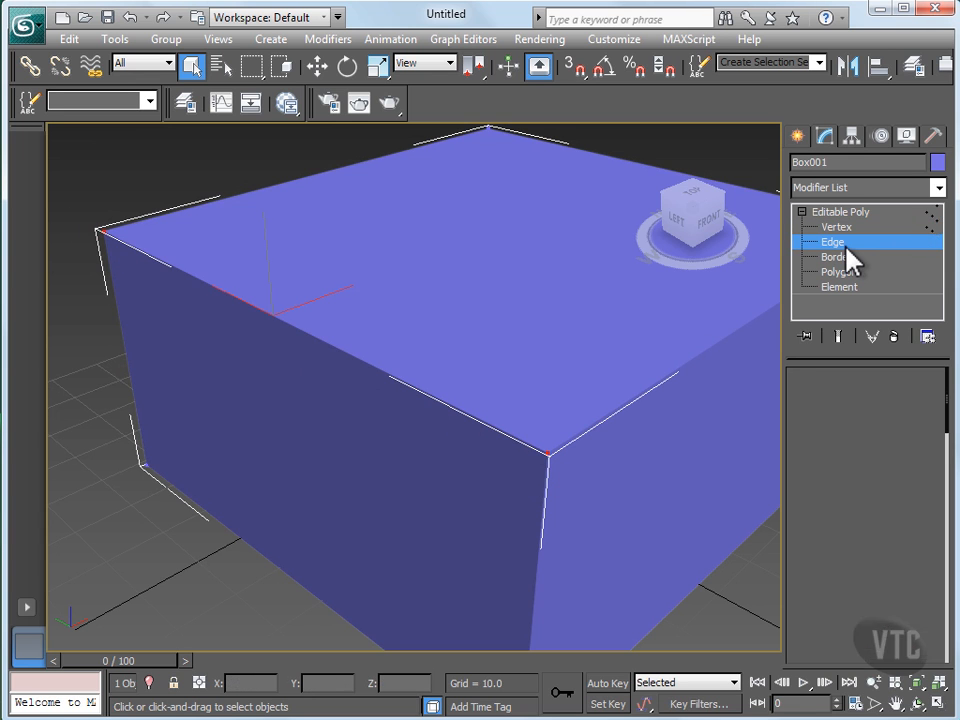
{"action": "left_click", "coordinate": [375, 366]}
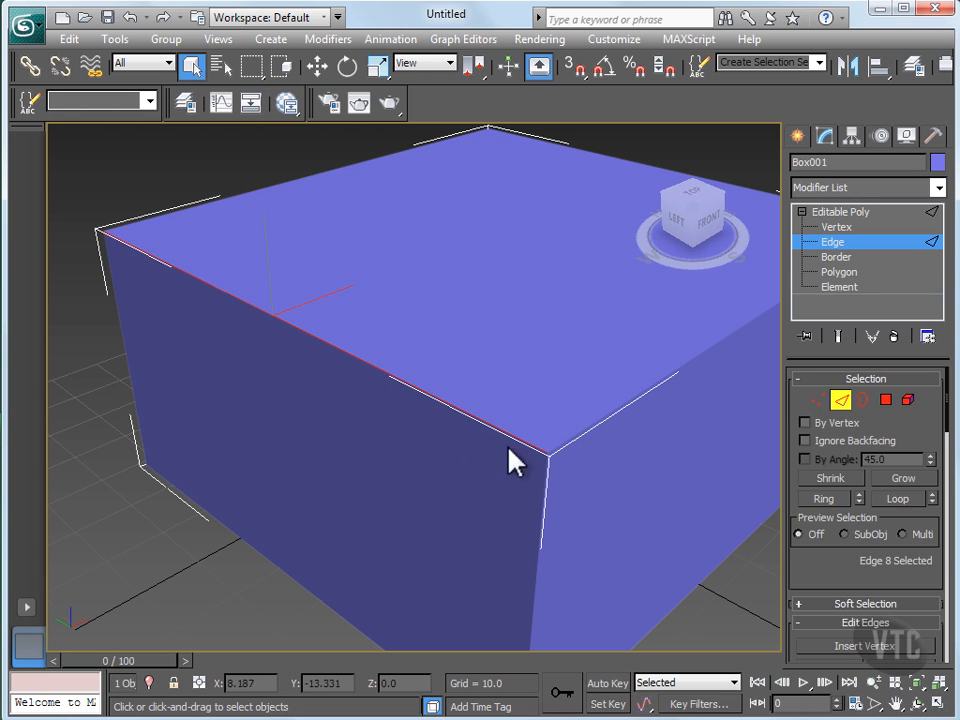
{"action": "left_click", "coordinate": [540, 536]}
{"action": "left_click", "coordinate": [319, 597]}
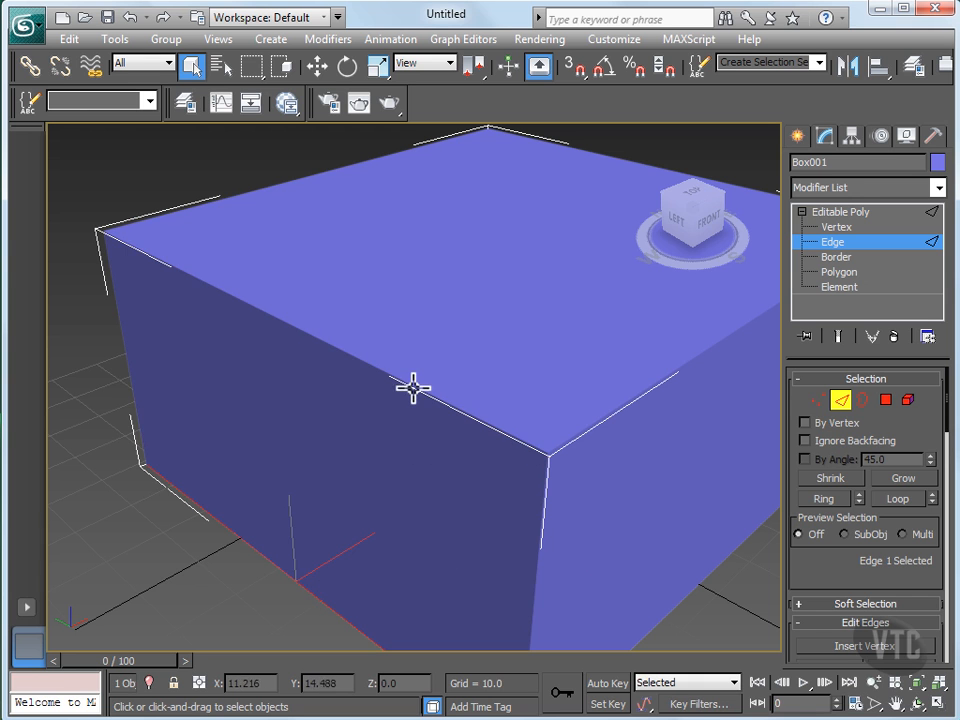
{"action": "scroll", "coordinate": [441, 421], "scroll_direction": "down", "scroll_amount": 3}
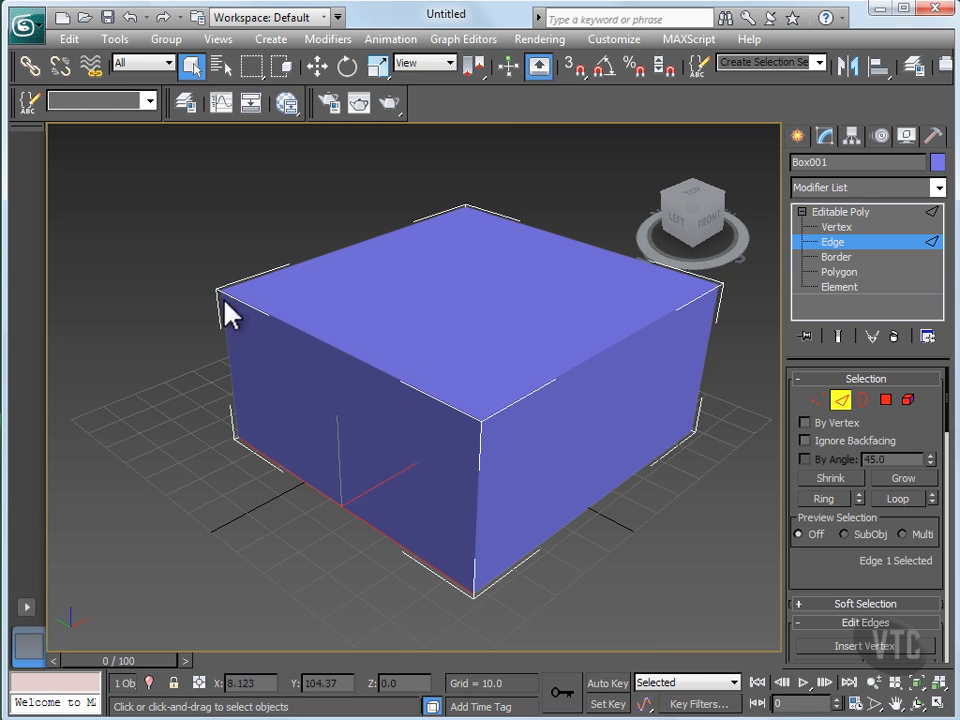
{"action": "left_click_drag", "start_coordinate": [237, 300], "coordinate": [238, 302]}
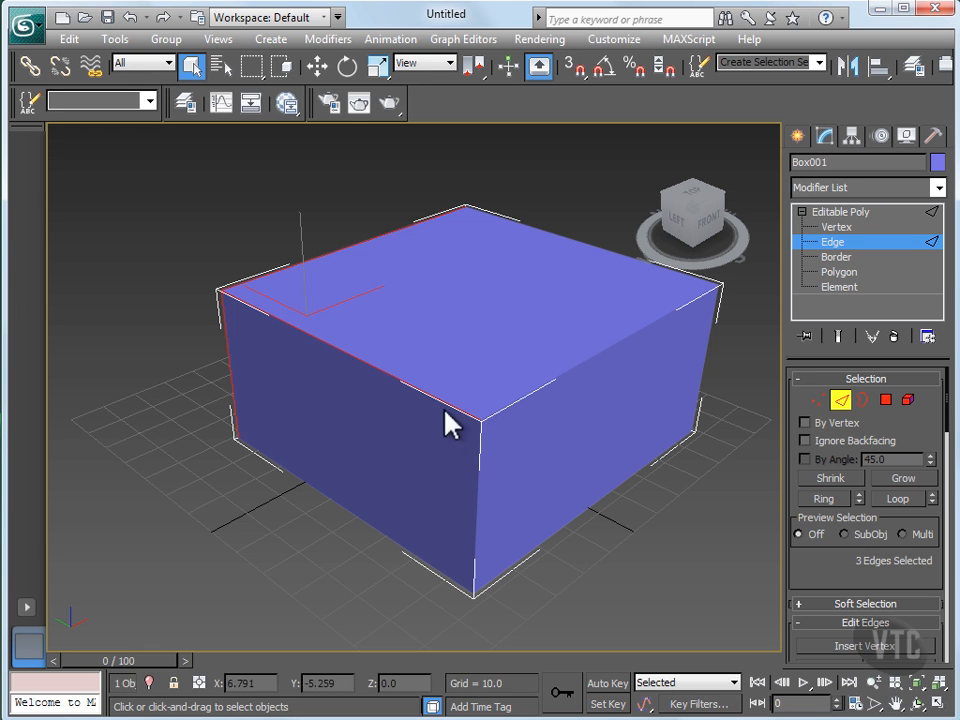
Select the box's left, front and top faces one at a time at polygon level.
{"action": "left_click", "coordinate": [836, 272]}
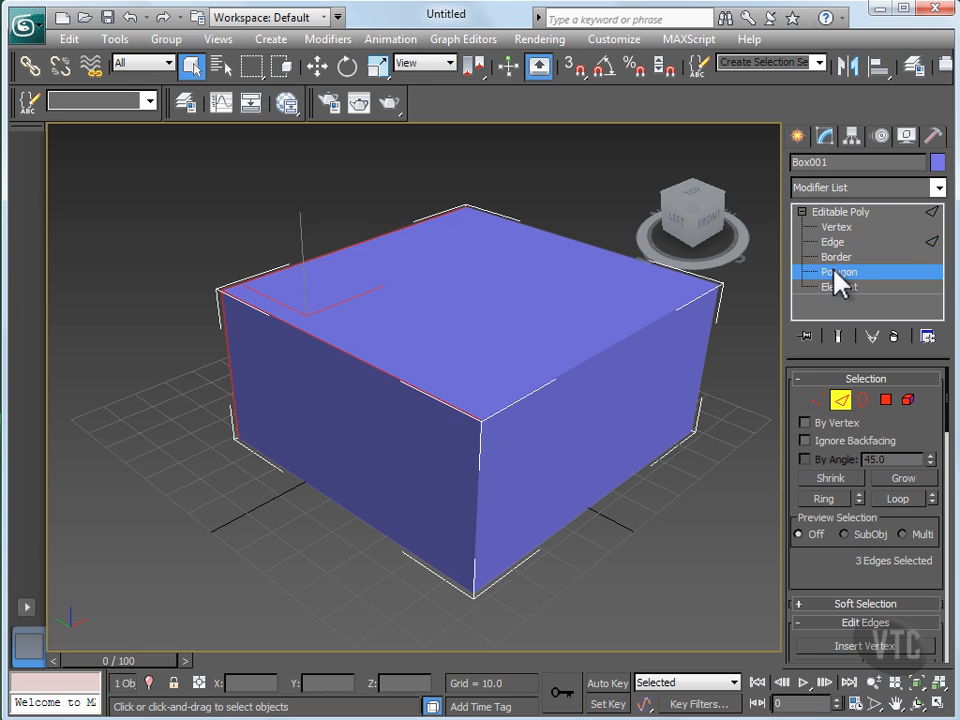
{"action": "left_click", "coordinate": [369, 422]}
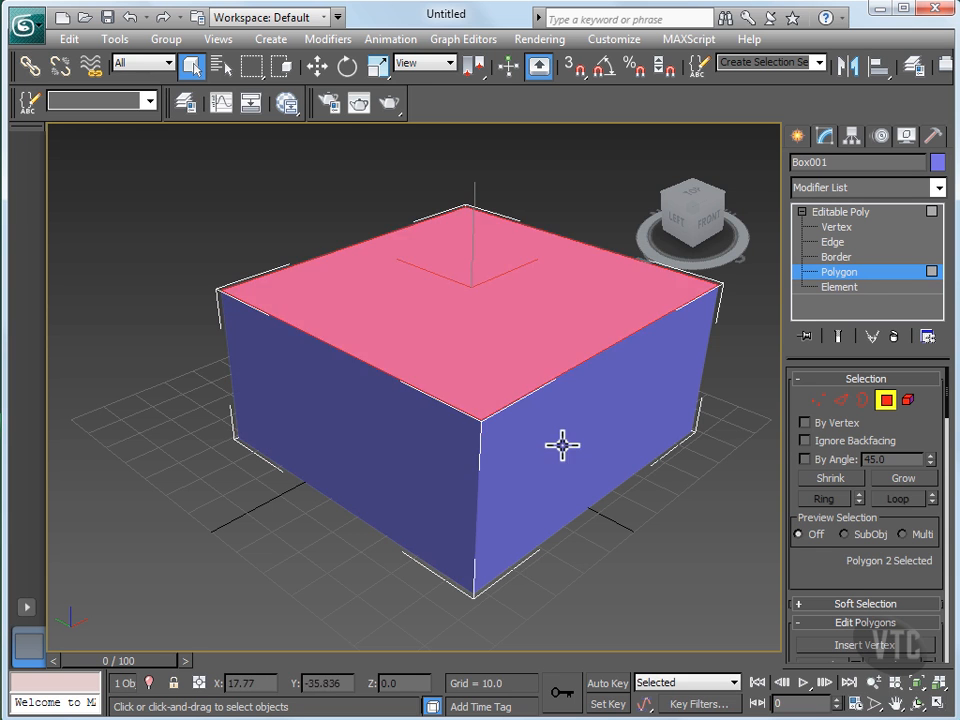
{"action": "left_click", "coordinate": [560, 443]}
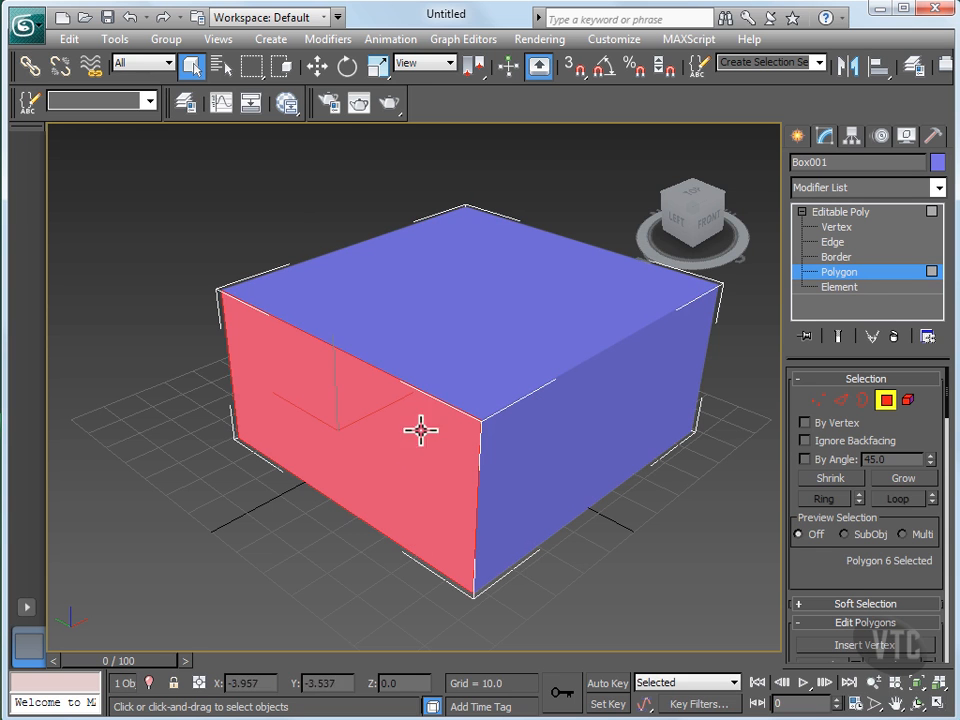
{"action": "left_click", "coordinate": [597, 460]}
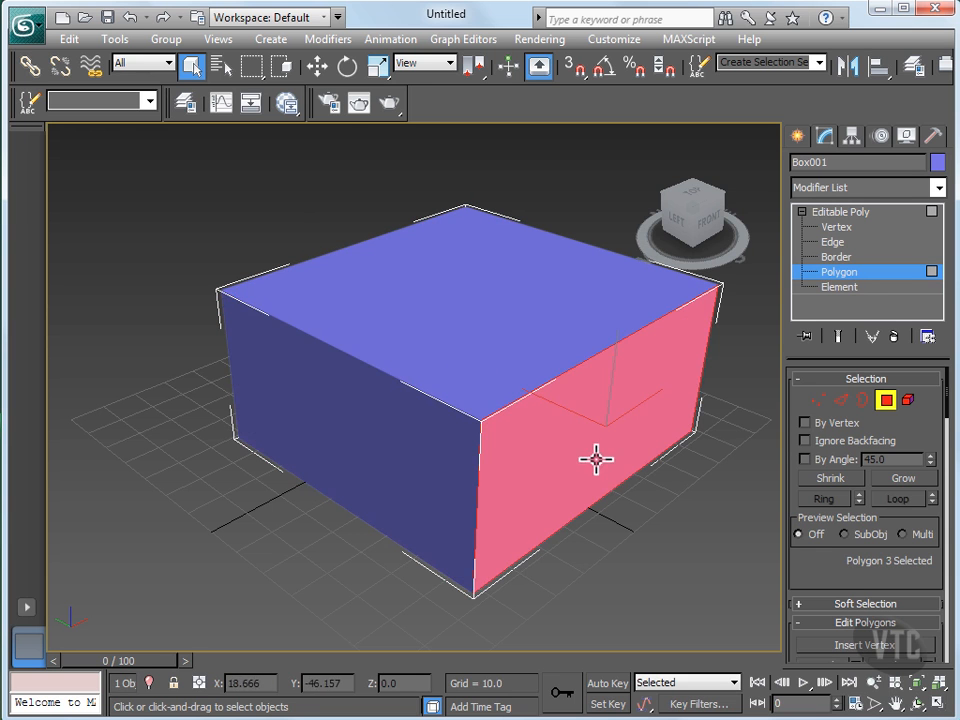
{"action": "left_click", "coordinate": [414, 463]}
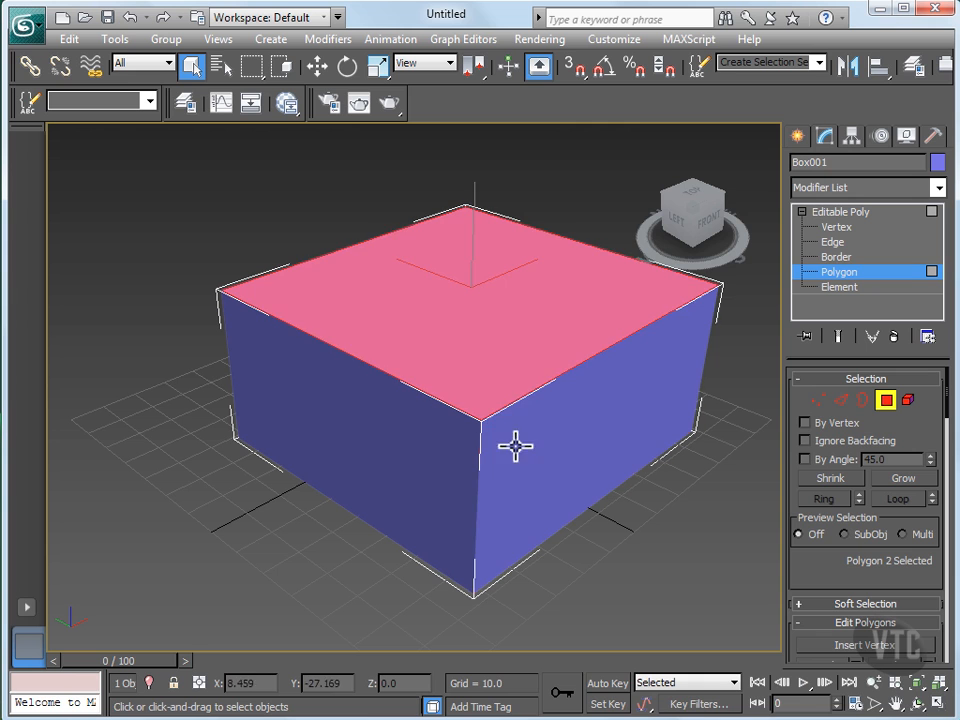
{"action": "left_click", "coordinate": [514, 443]}
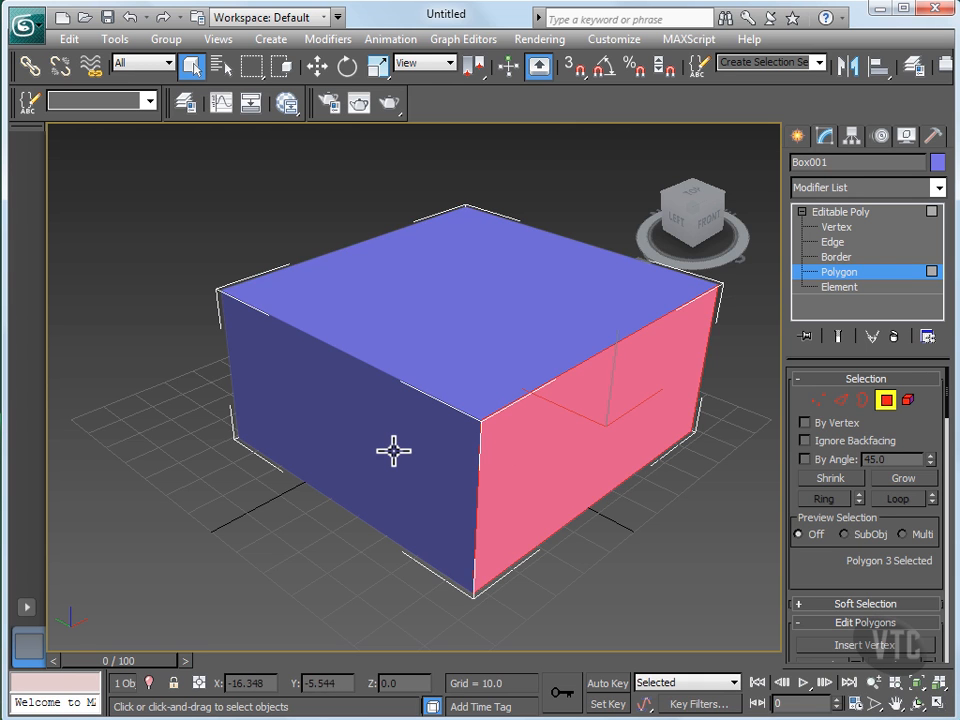
{"action": "left_click", "coordinate": [396, 451]}
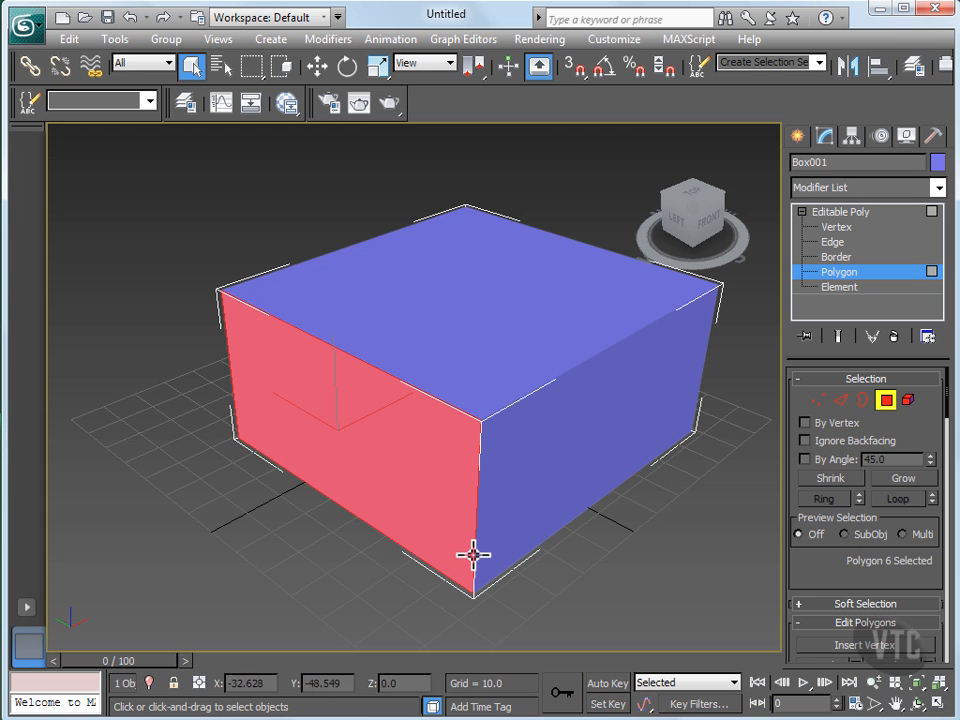
Bevel the box's top polygon downward and inward so it forms a smaller recessed face inside the box.
{"action": "left_click", "coordinate": [501, 366]}
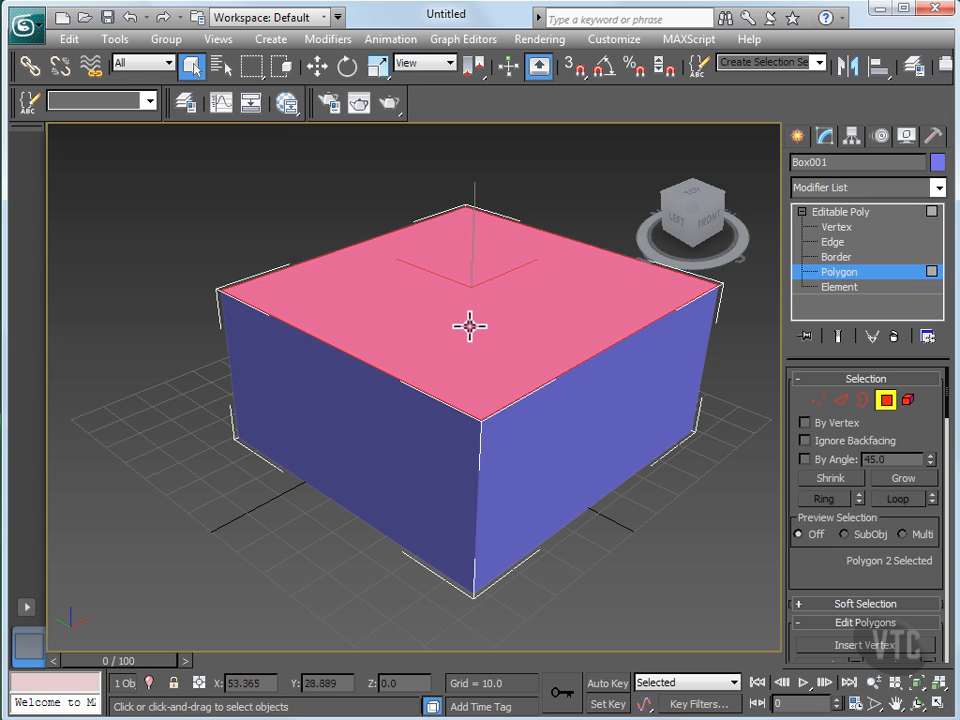
{"action": "right_click", "coordinate": [468, 326]}
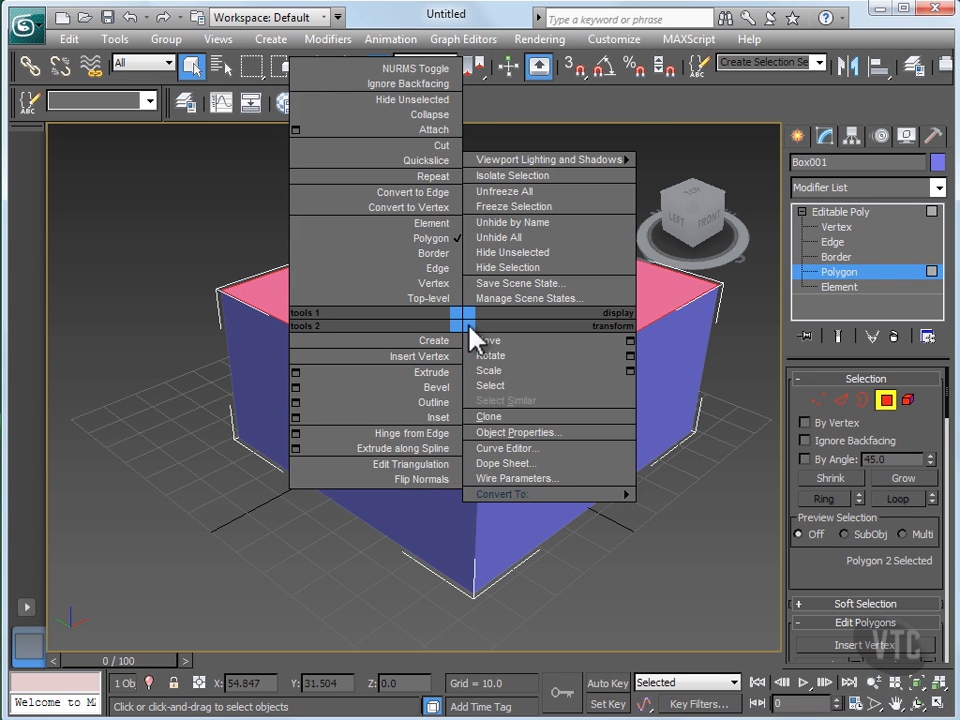
{"action": "left_click", "coordinate": [432, 387]}
{"action": "left_click_drag", "start_coordinate": [475, 330], "coordinate": [456, 392]}
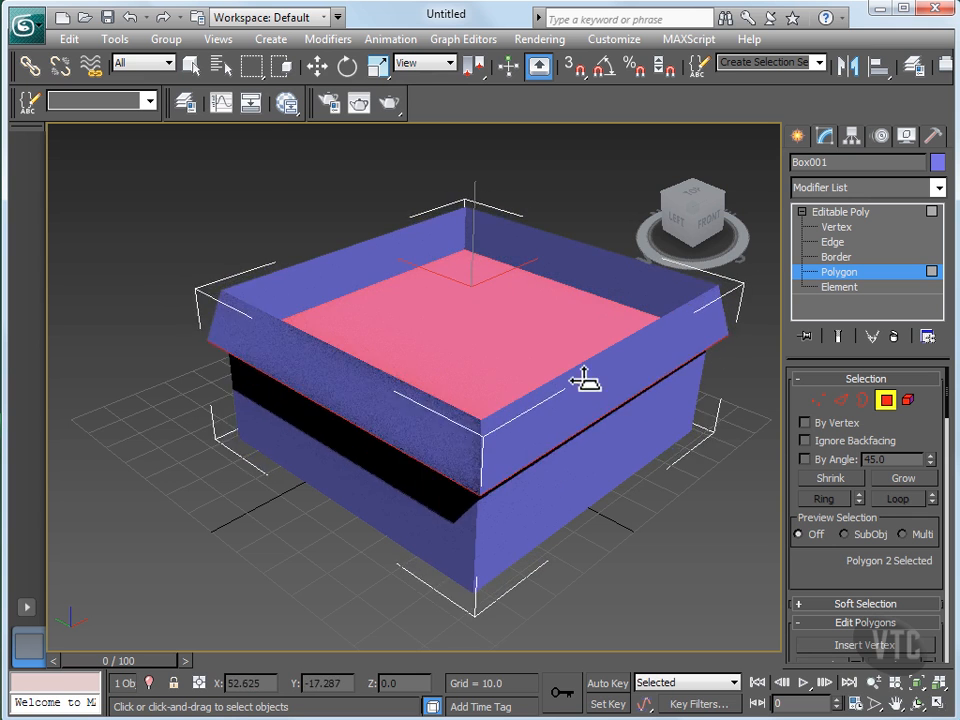
{"action": "left_click", "coordinate": [588, 440]}
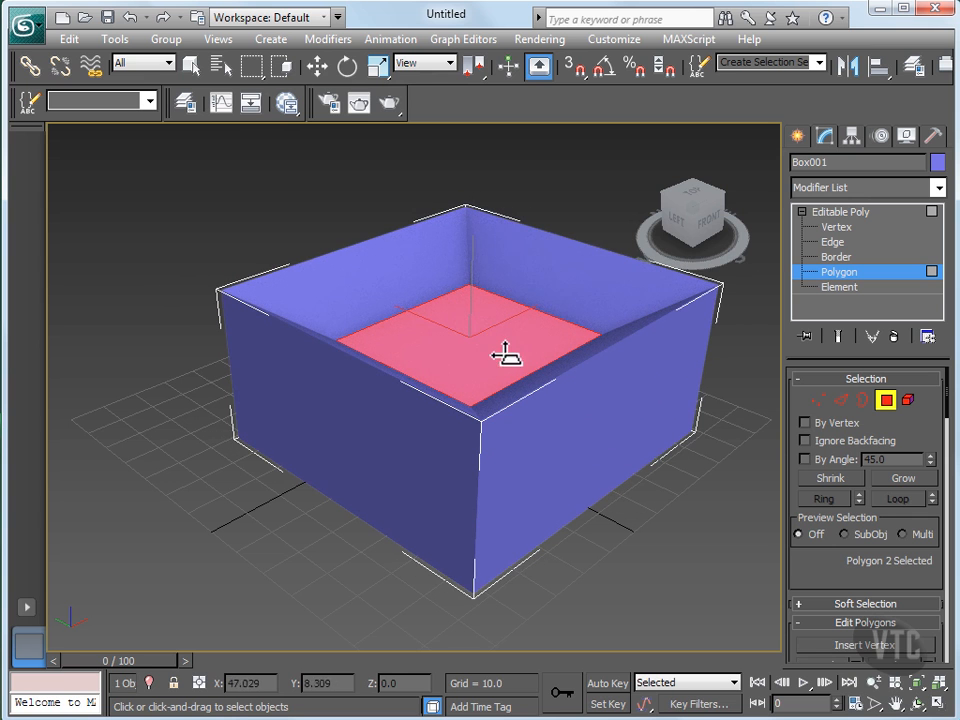
Move the recessed polygon straight up above the box's rim, to a Z height of about 59.5.
{"action": "key", "text": "w"}
{"action": "left_click_drag", "start_coordinate": [472, 259], "coordinate": [499, 258]}
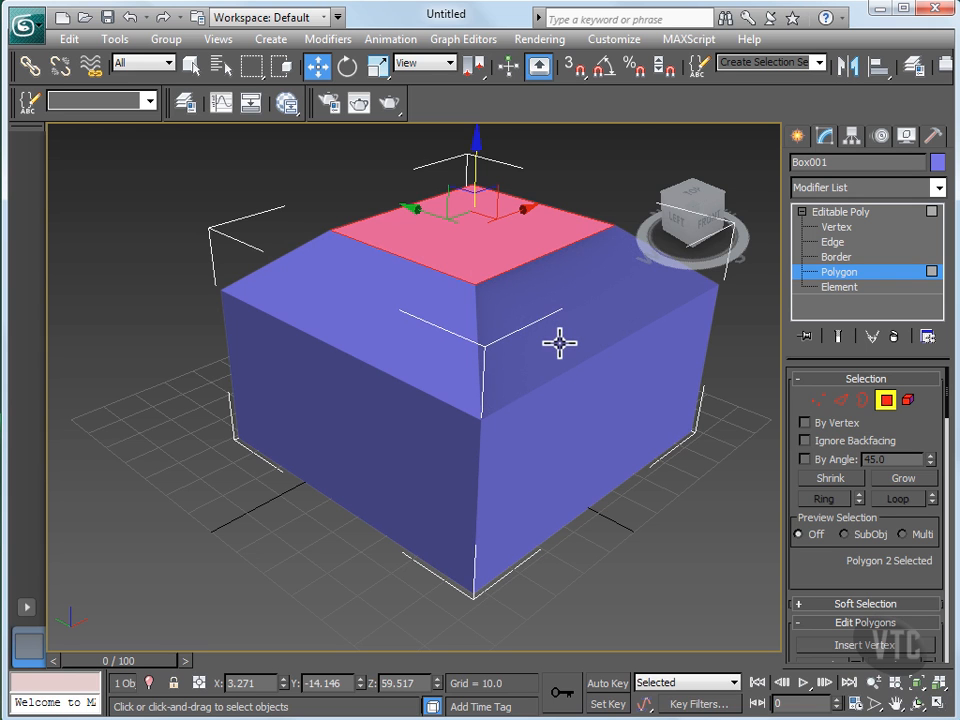
{"action": "key", "text": "ctrl+z"}
Select the front face's top edge at edge level and move it slightly along Y, to about -57.8.
{"action": "left_click", "coordinate": [828, 242]}
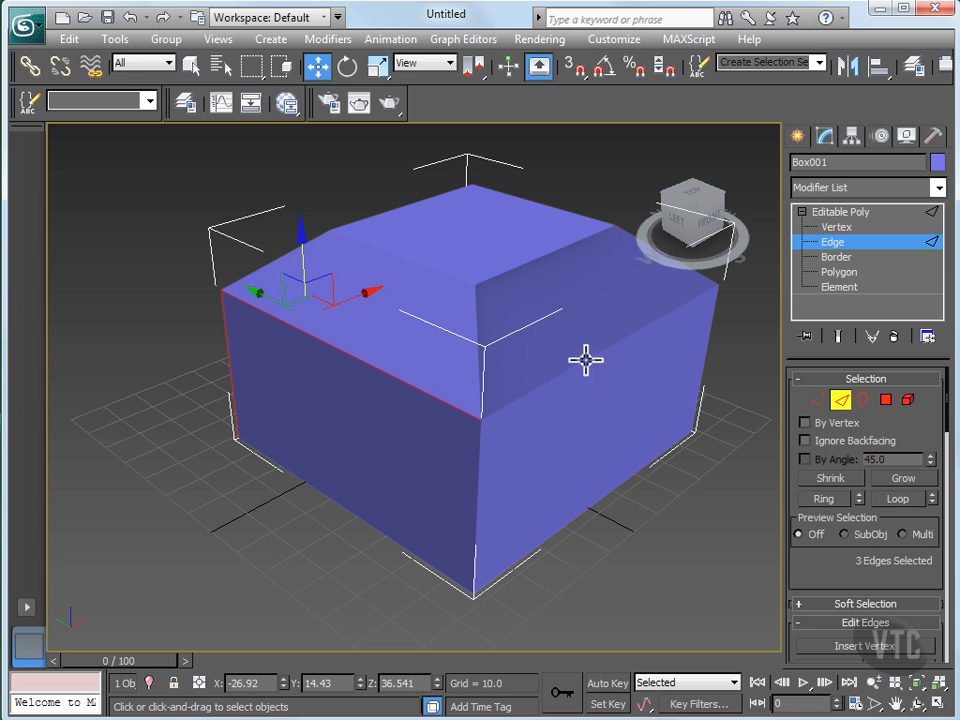
{"action": "left_click", "coordinate": [585, 358]}
{"action": "mouse_move", "coordinate": [542, 316]}
{"action": "left_mouse_down"}
{"action": "mouse_move", "coordinate": [701, 405]}
{"action": "mouse_move", "coordinate": [514, 337]}
{"action": "mouse_move", "coordinate": [394, 311]}
{"action": "mouse_move", "coordinate": [459, 343]}
{"action": "mouse_move", "coordinate": [589, 435]}
{"action": "mouse_move", "coordinate": [504, 401]}
{"action": "mouse_move", "coordinate": [533, 420]}
{"action": "left_mouse_up"}
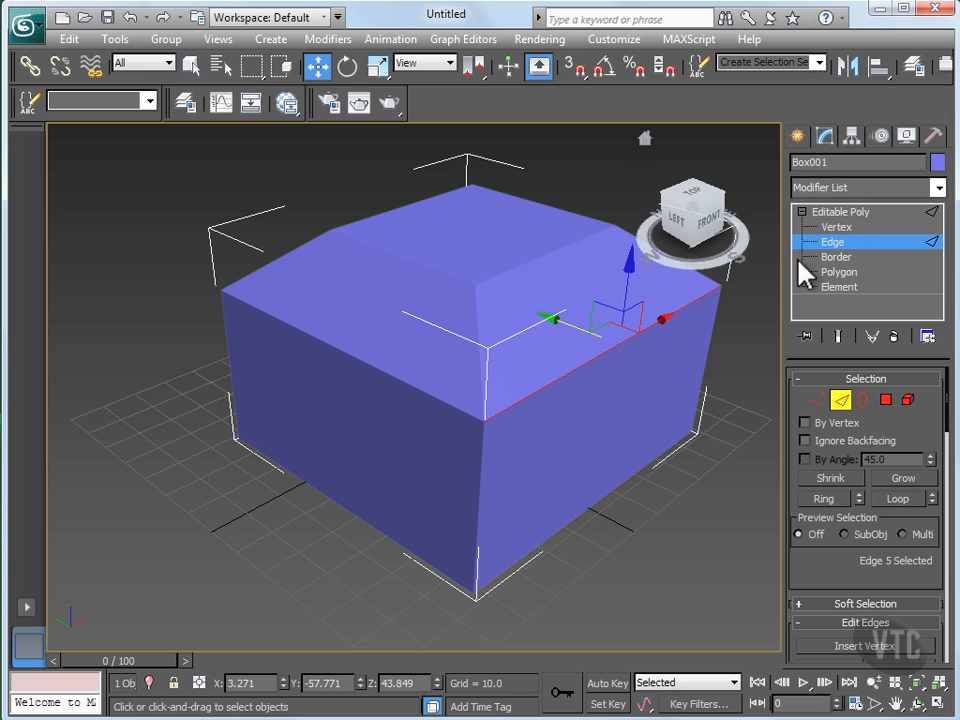
Pull the two vertices of the left face's back vertical edge outward along X, and move the nearest rim corner vertex to about X -42, Y -55.7.
{"action": "left_click", "coordinate": [834, 229]}
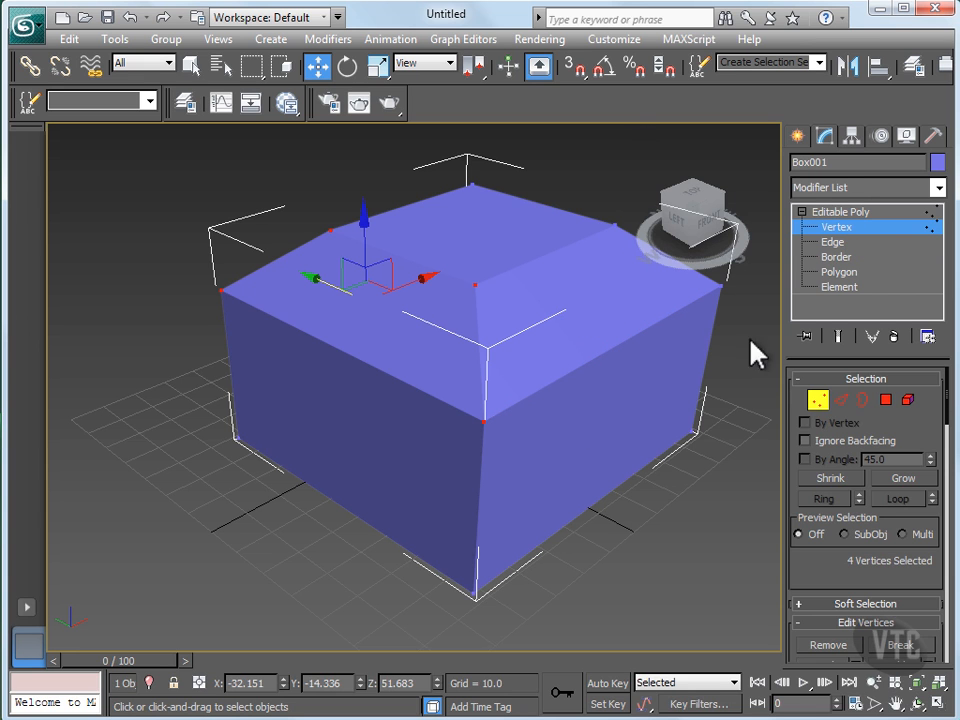
{"action": "left_click_drag", "start_coordinate": [183, 283], "coordinate": [289, 508]}
{"action": "left_click_drag", "start_coordinate": [300, 343], "coordinate": [214, 439]}
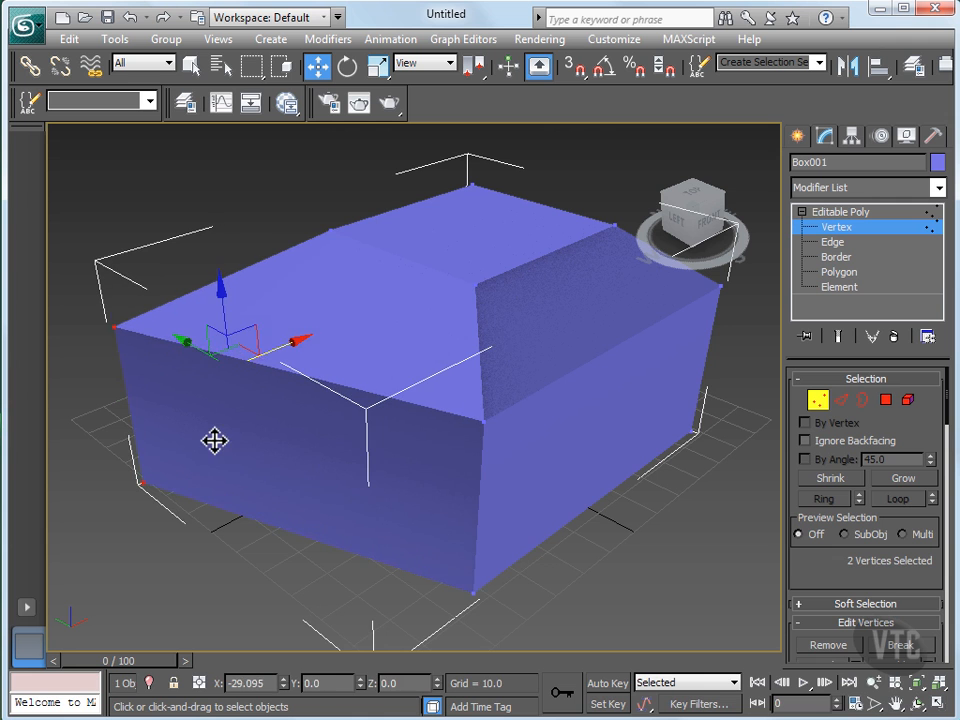
{"action": "left_click", "coordinate": [484, 411]}
{"action": "left_click_drag", "start_coordinate": [426, 390], "coordinate": [447, 477]}
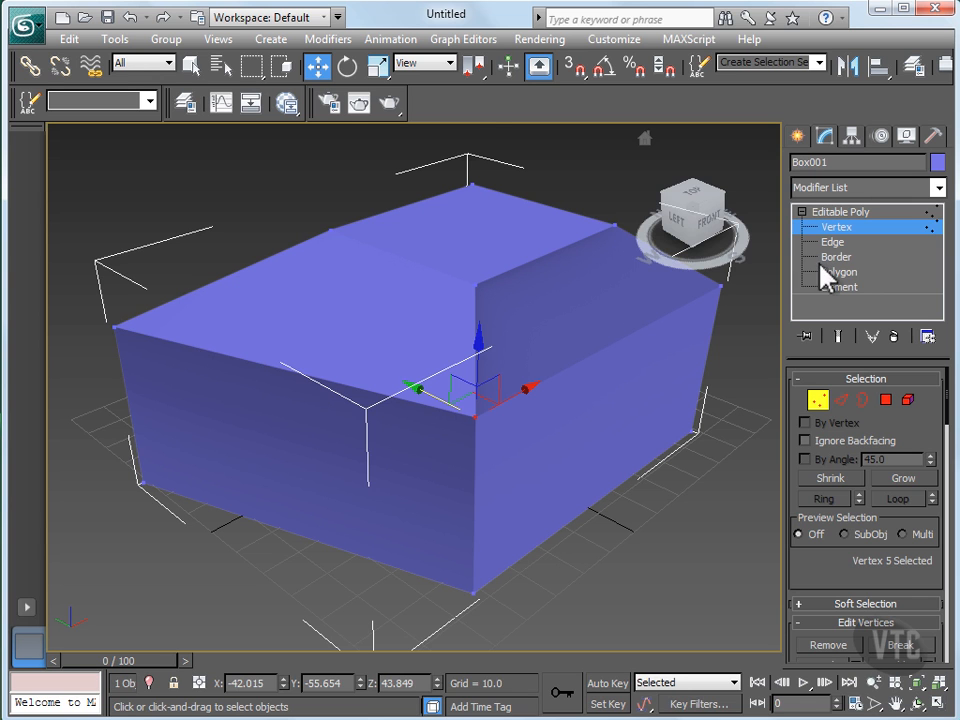
Select the box's front face at polygon level and bevel it outward so it ends in a smaller face.
{"action": "left_click", "coordinate": [848, 271]}
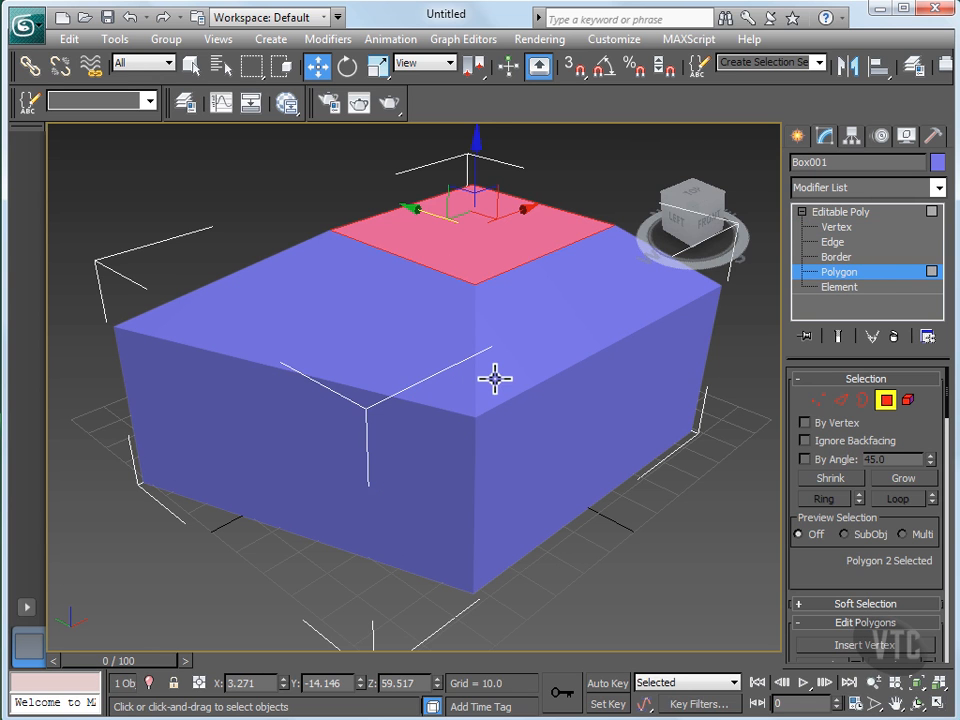
{"action": "left_click", "coordinate": [587, 446]}
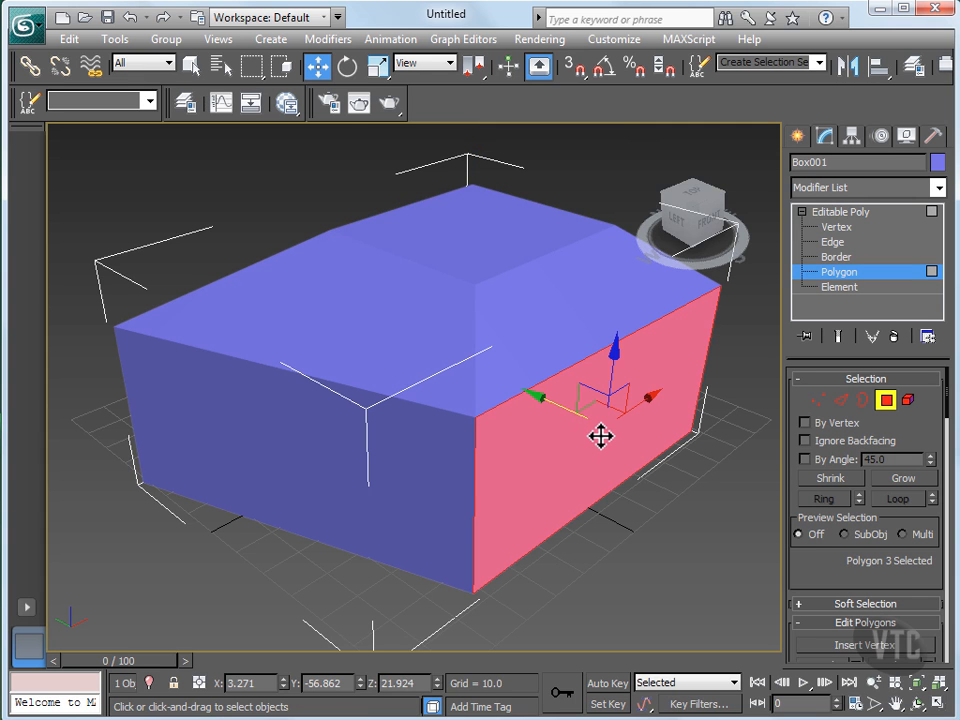
{"action": "right_click", "coordinate": [546, 463]}
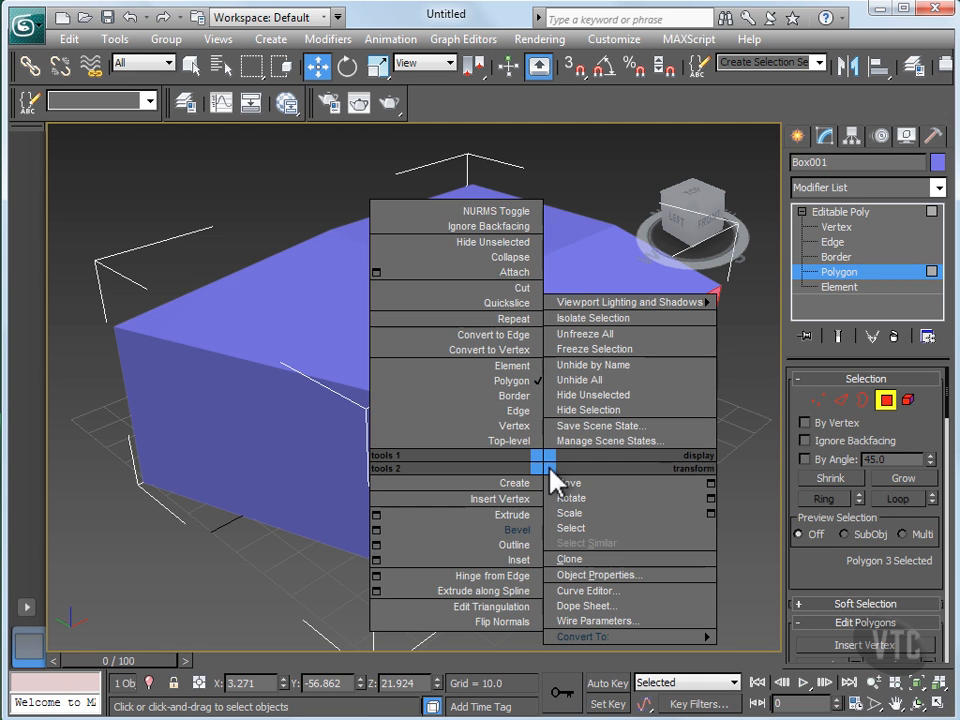
{"action": "left_click", "coordinate": [527, 530]}
{"action": "left_click_drag", "start_coordinate": [610, 431], "coordinate": [518, 363]}
{"action": "left_click", "coordinate": [593, 412]}
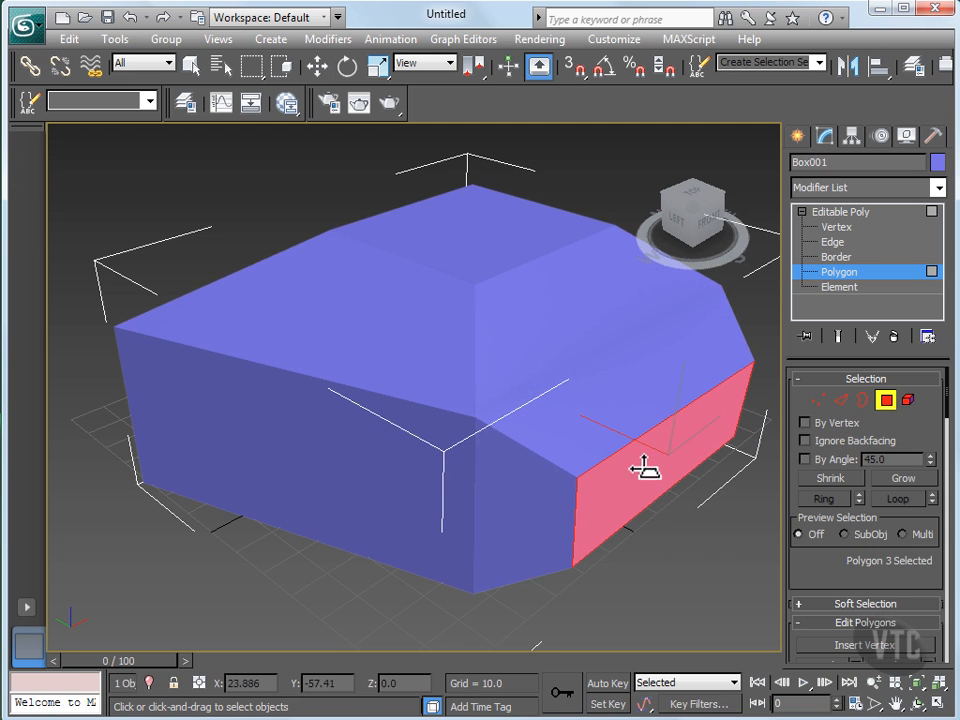
At edge level, move the beveled face's near vertical edge along X to about -27.2, and the adjoining upper sloping edge to about X -38.4.
{"action": "left_click", "coordinate": [834, 243]}
{"action": "left_click", "coordinate": [598, 506]}
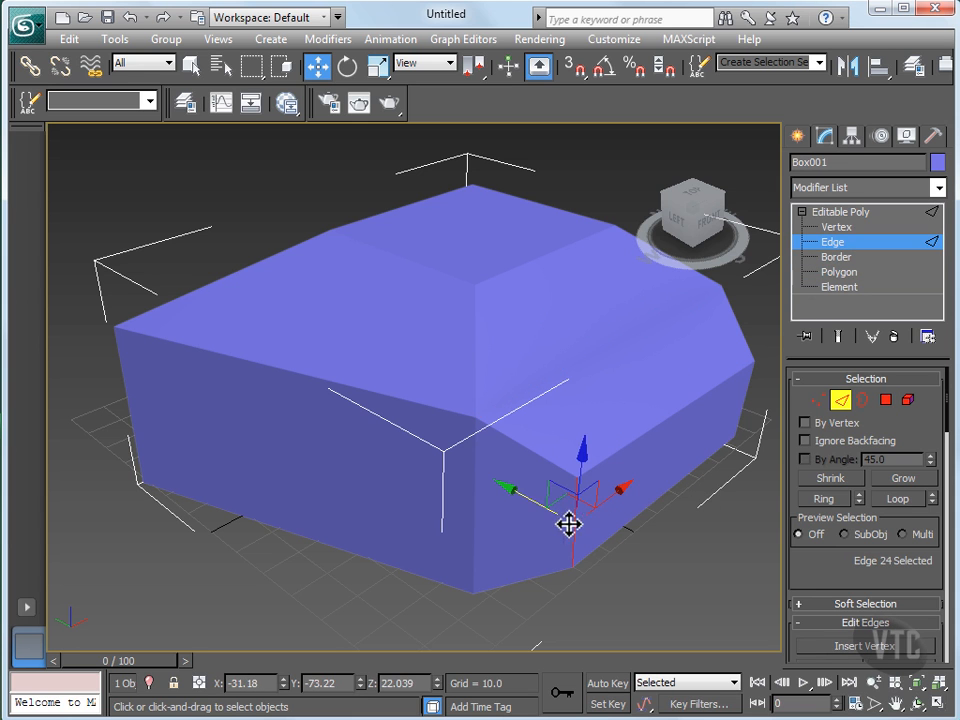
{"action": "left_click_drag", "start_coordinate": [651, 473], "coordinate": [684, 539]}
{"action": "right_click", "coordinate": [684, 539]}
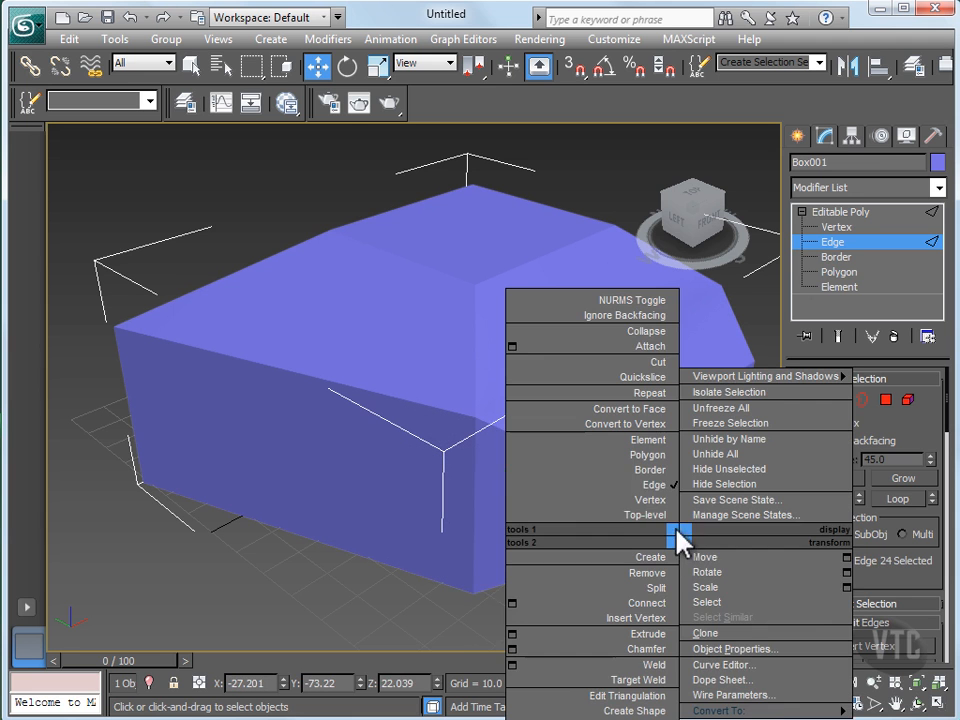
{"action": "left_click_drag", "start_coordinate": [588, 470], "coordinate": [588, 485]}
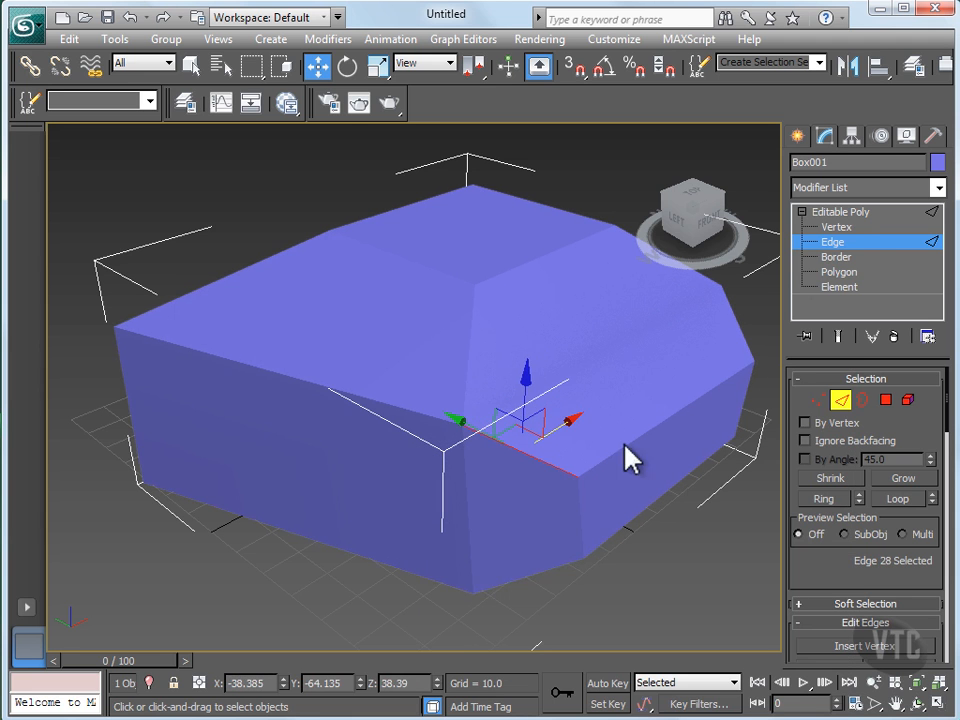
At vertex level, raise the beveled face's near upper corner slightly, select both vertices of its near vertical edge, and clear the selection.
{"action": "left_click", "coordinate": [852, 228]}
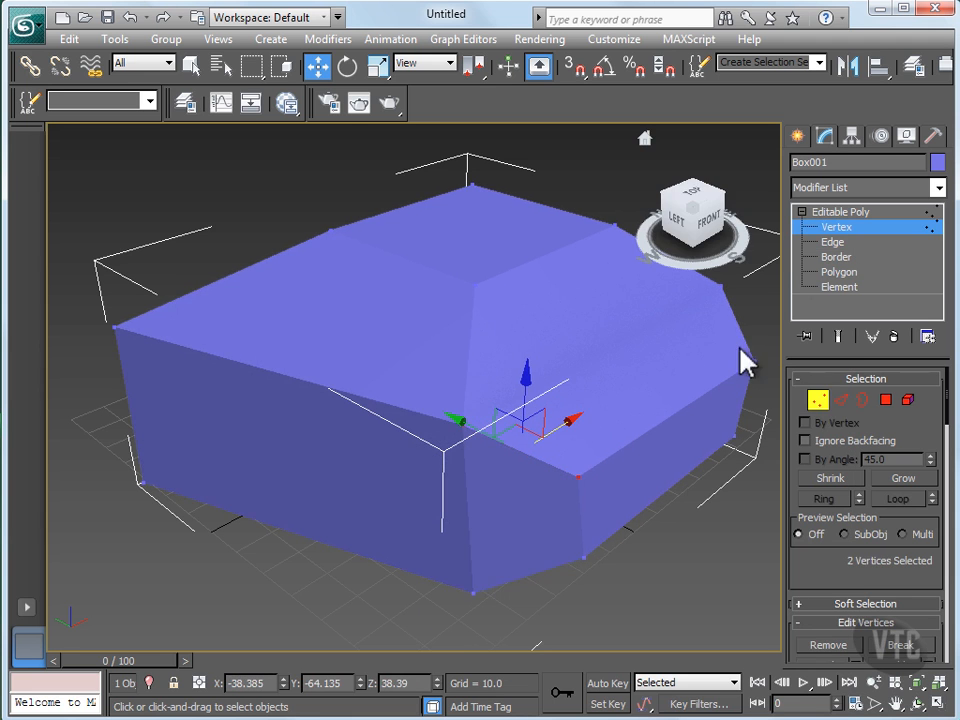
{"action": "left_click", "coordinate": [579, 473]}
{"action": "left_click", "coordinate": [592, 402]}
{"action": "left_click_drag", "start_coordinate": [569, 460], "coordinate": [590, 480]}
{"action": "left_click_drag", "start_coordinate": [591, 415], "coordinate": [613, 399]}
{"action": "left_click_drag", "start_coordinate": [620, 572], "coordinate": [577, 436]}
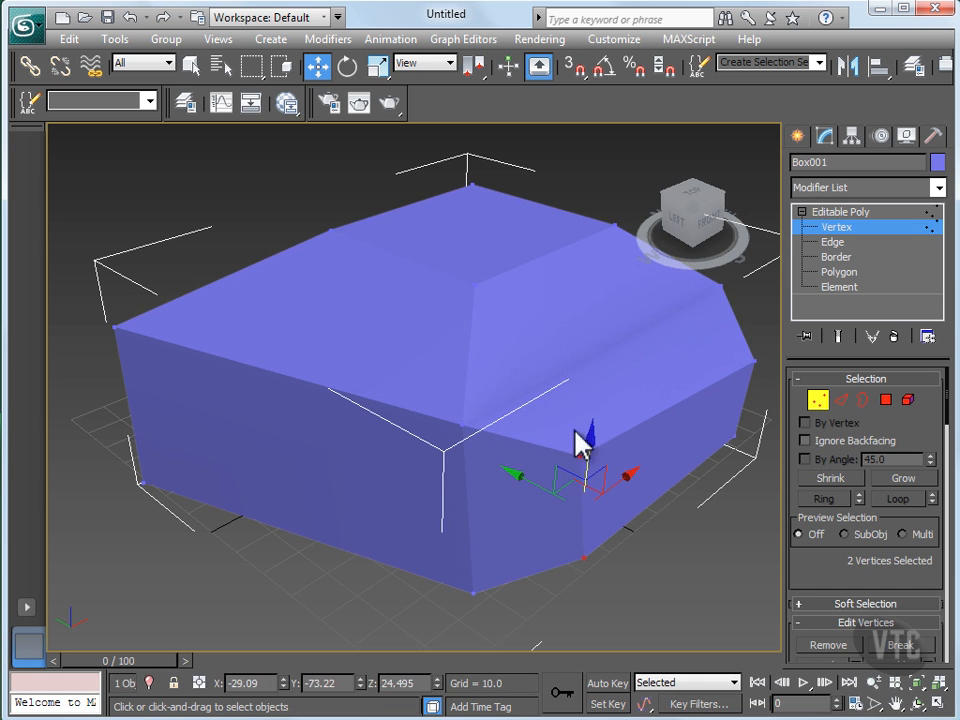
{"action": "left_click", "coordinate": [637, 483]}
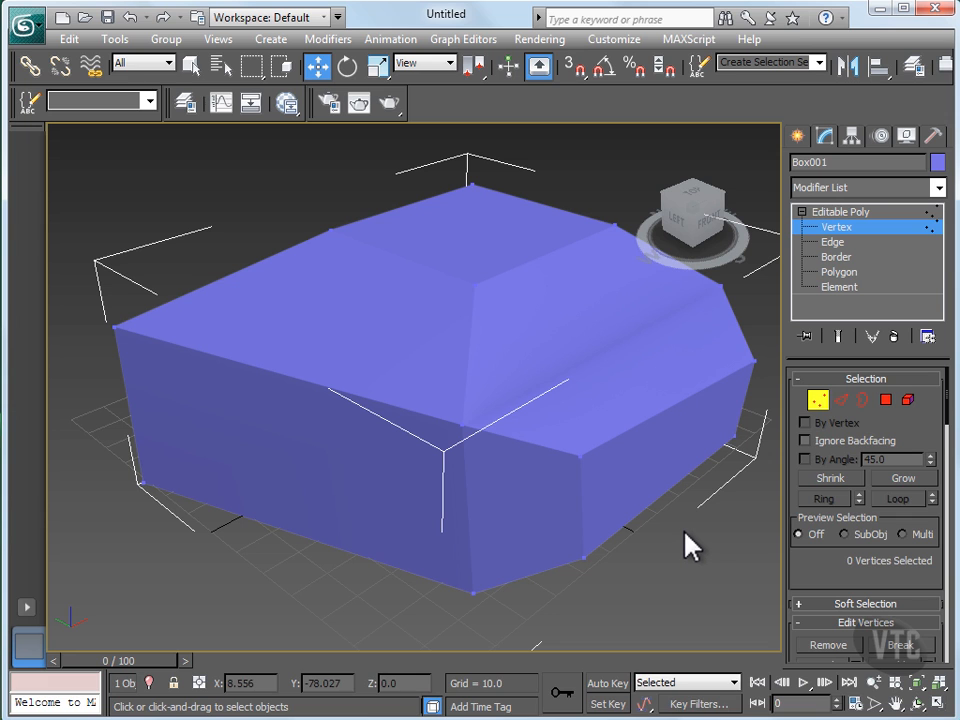